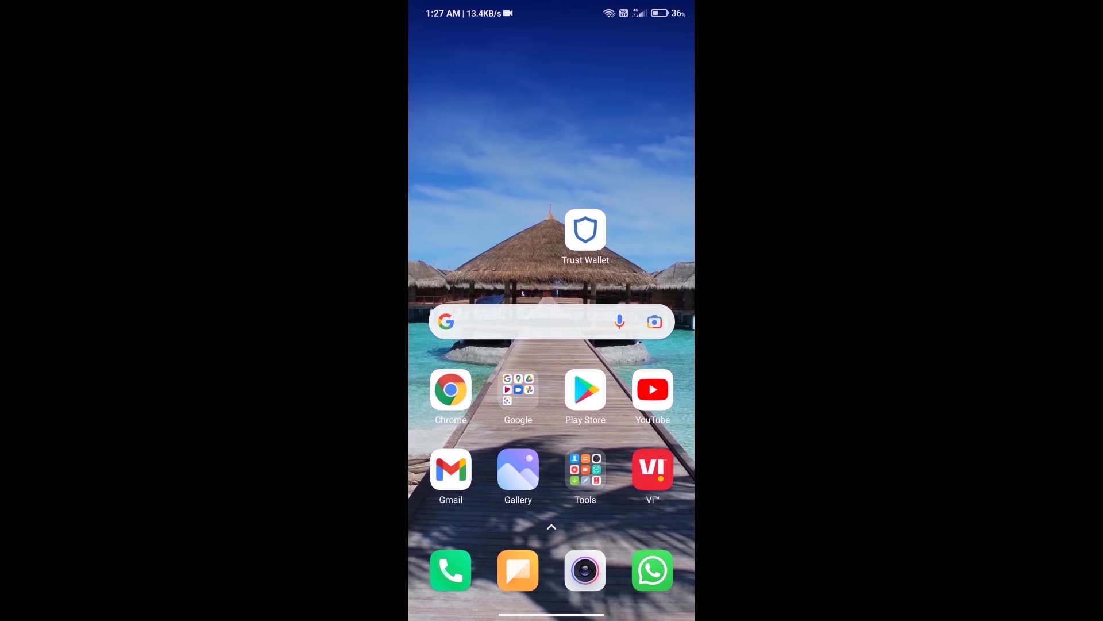
Launch Trust Wallet from the home screen to show the multi-coin wallet's token list
left_click(585, 233)
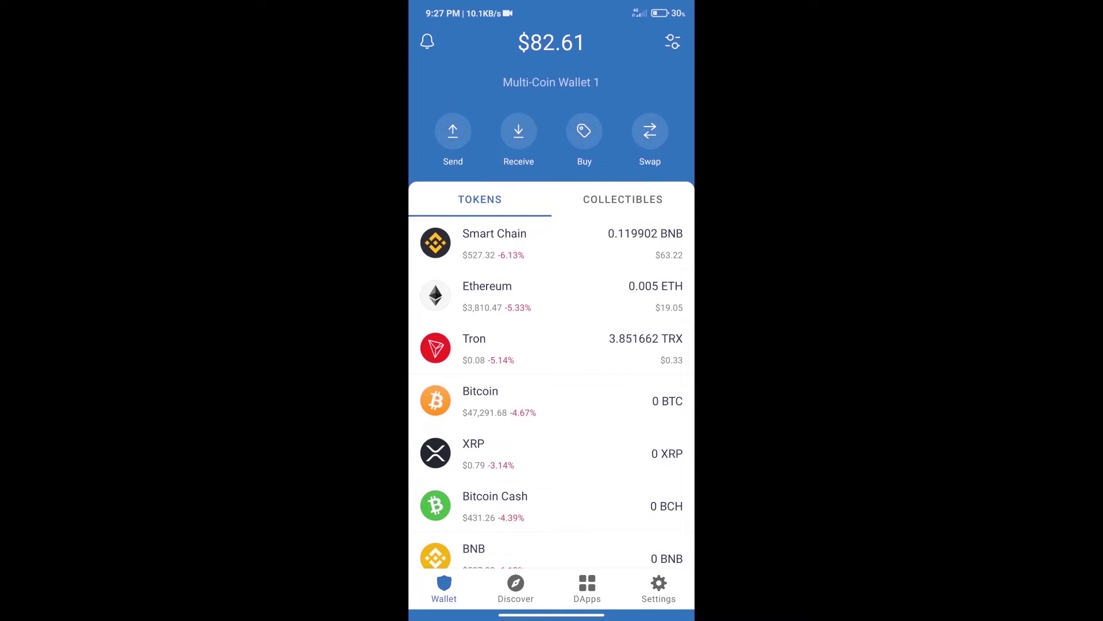
Start a crypto purchase by searching for and selecting Ethereum
left_click(585, 132)
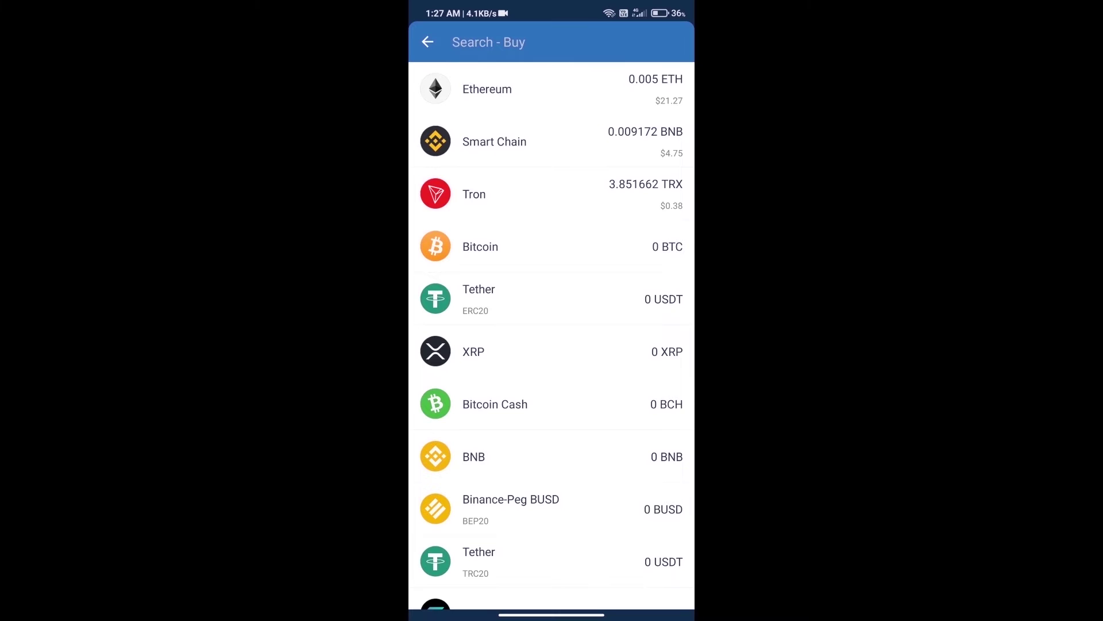
left_click(517, 42)
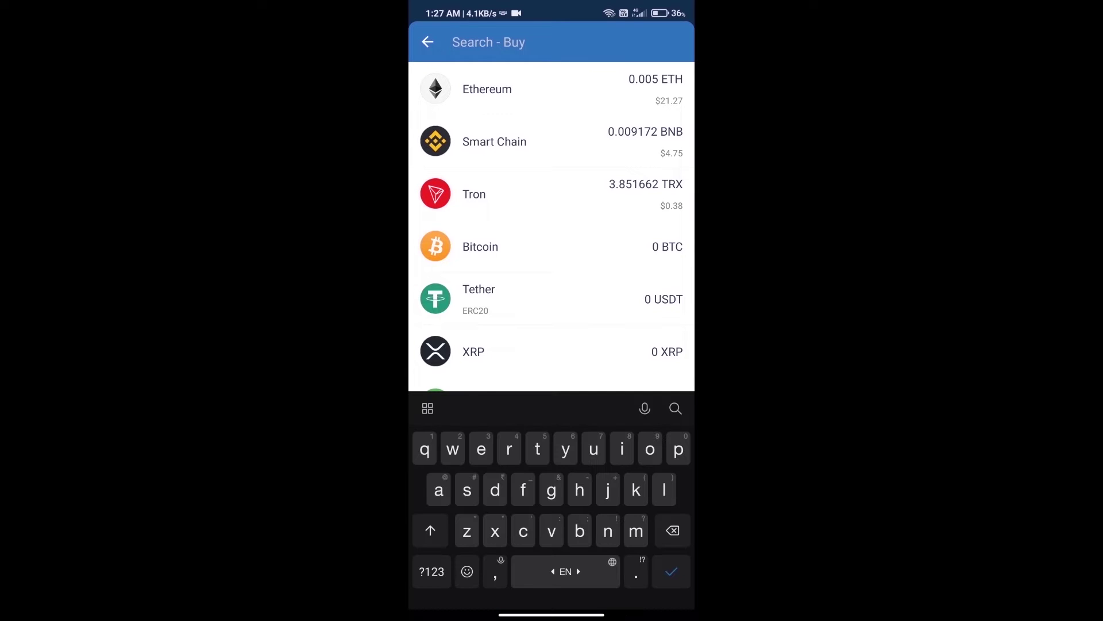
type("eth")
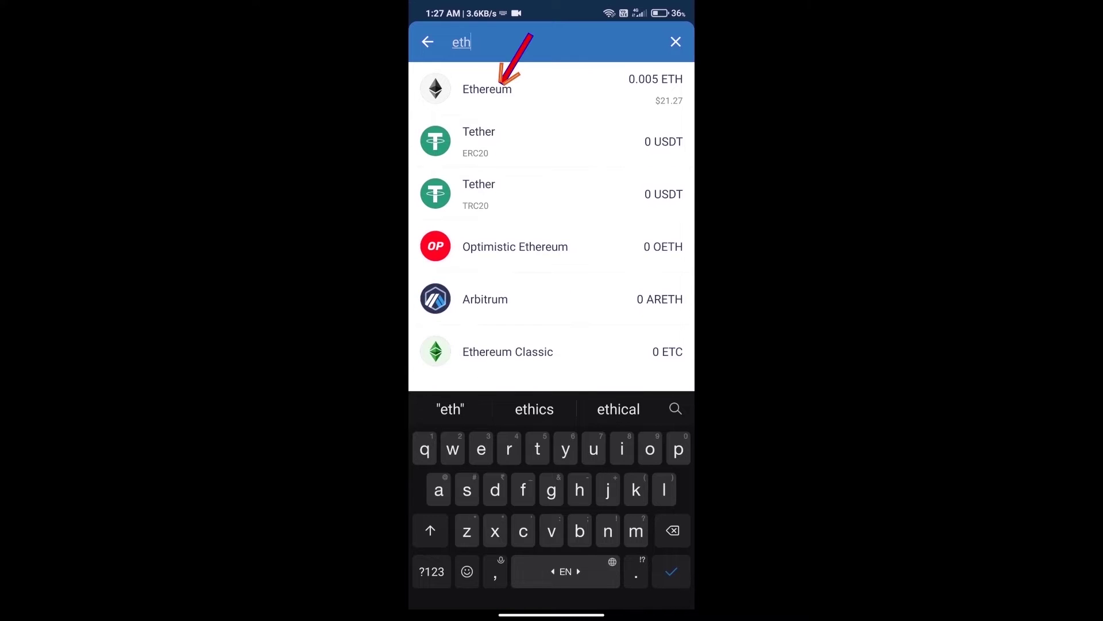
left_click(487, 88)
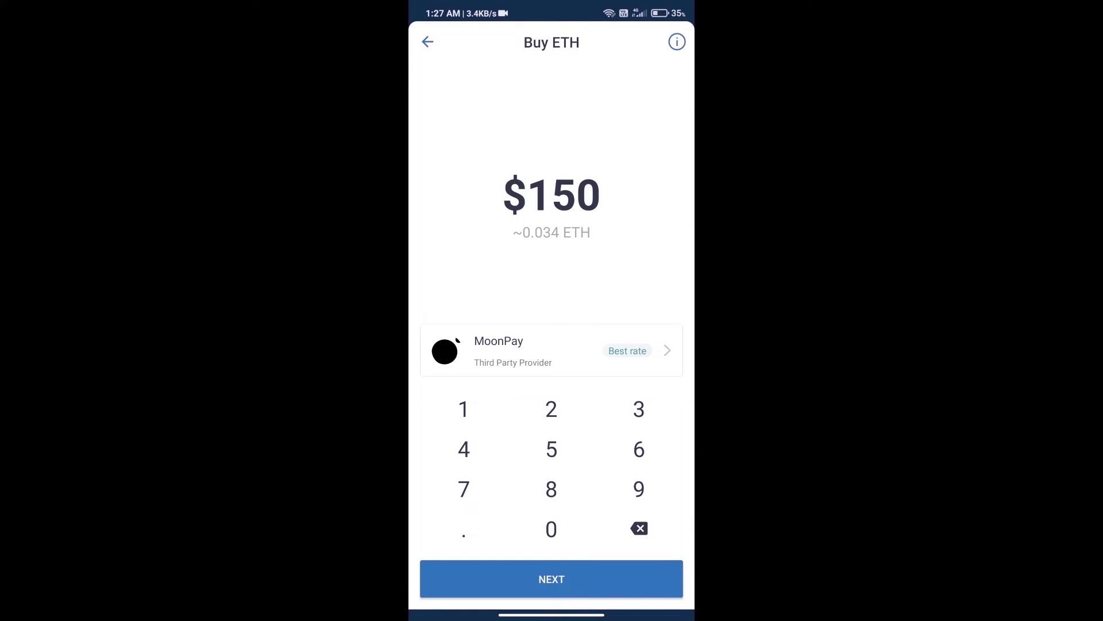
Change the Ethereum purchase amount from $150 to $50
left_click(639, 528)
left_click(639, 528)
left_click(550, 448)
left_click(551, 528)
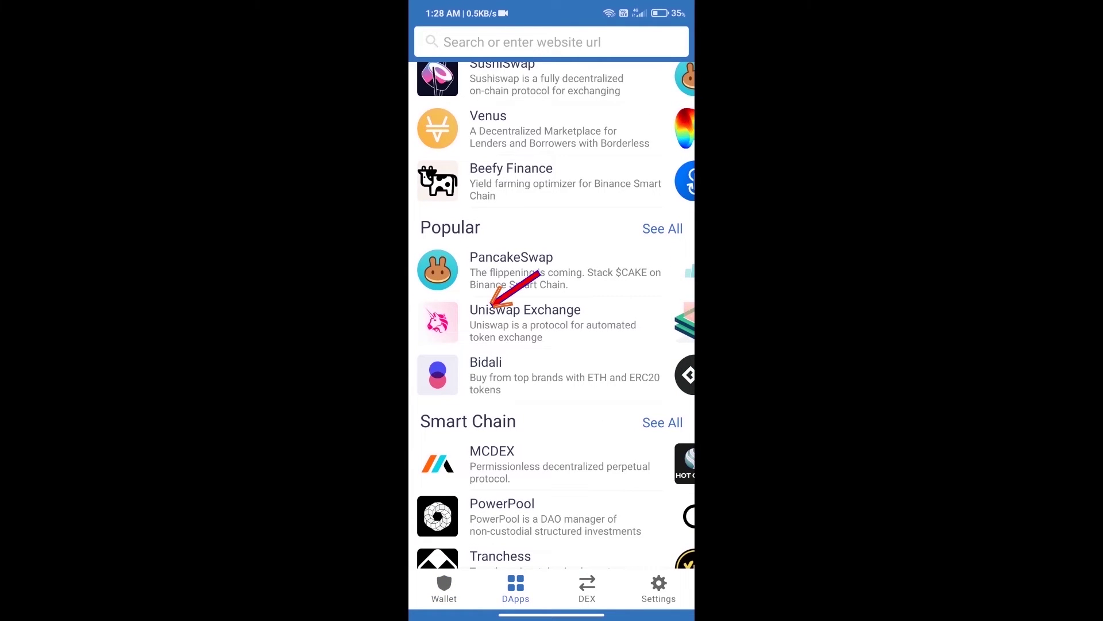
Open Uniswap Exchange from the DApps list and bring up its receive-token picker
left_click(526, 322)
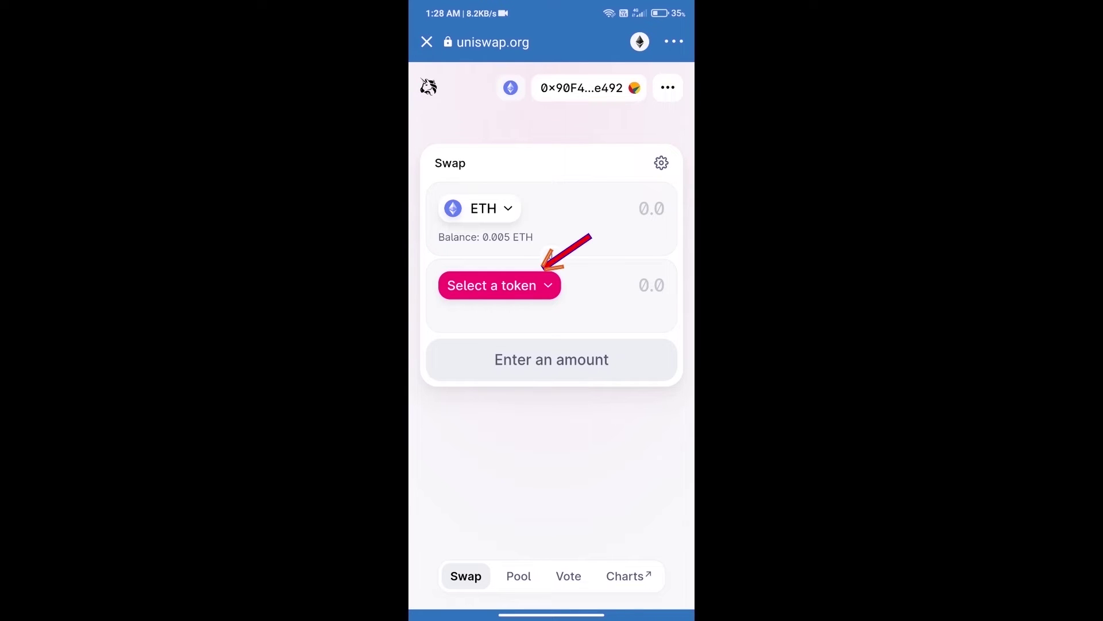
left_click(499, 286)
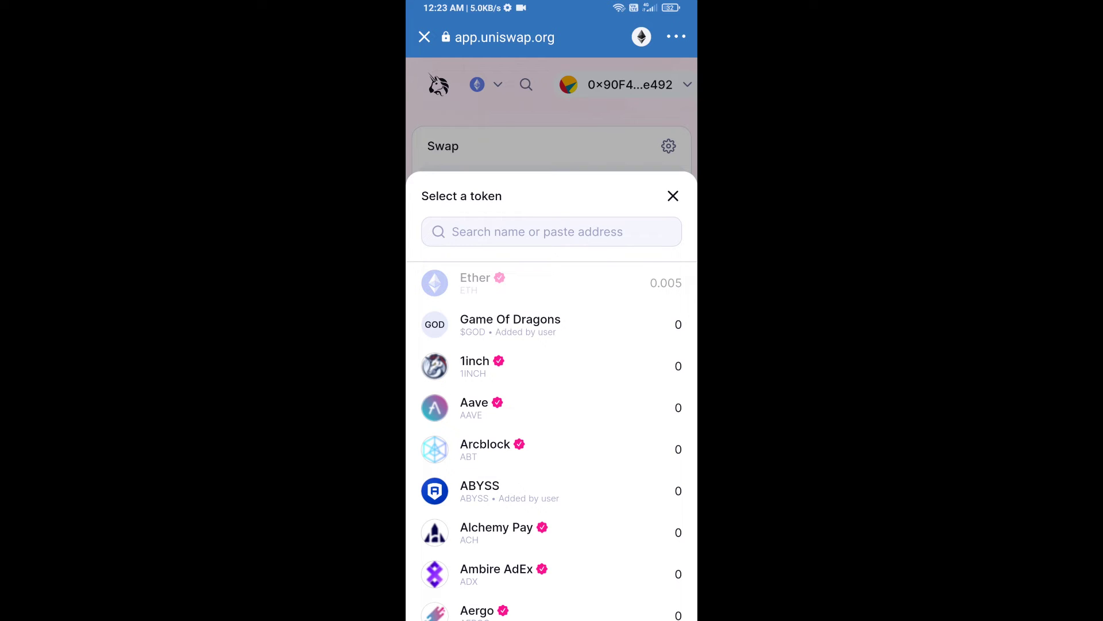
Copy the Ushi Ethereum contract address from CoinMarketCap in Chrome, then return to Uniswap
key("alt+Tab")
left_click(623, 370)
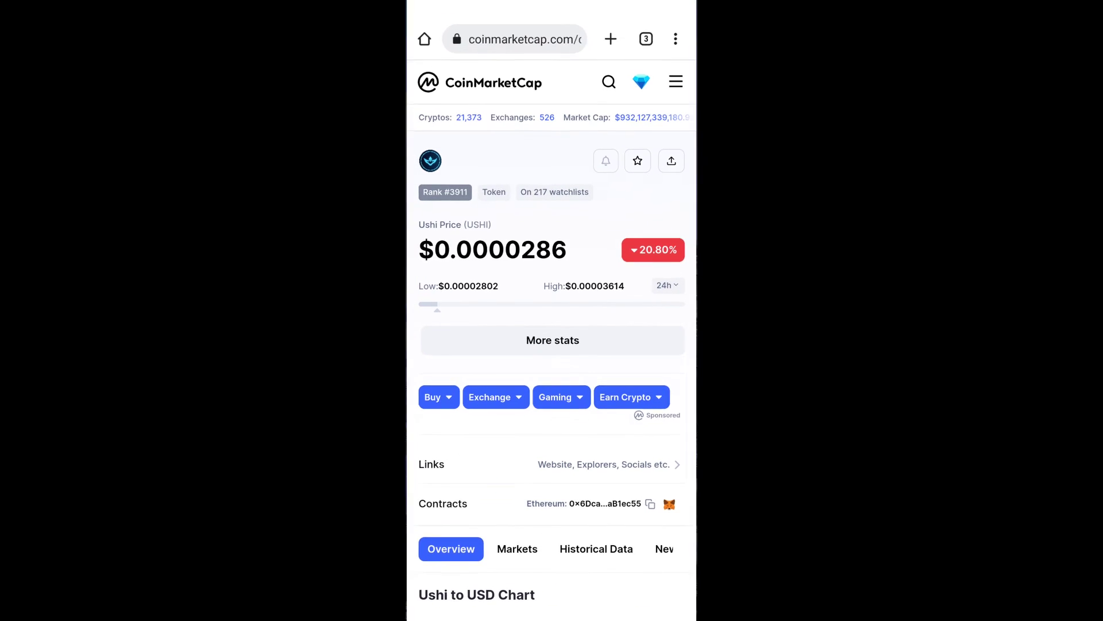
left_click(650, 504)
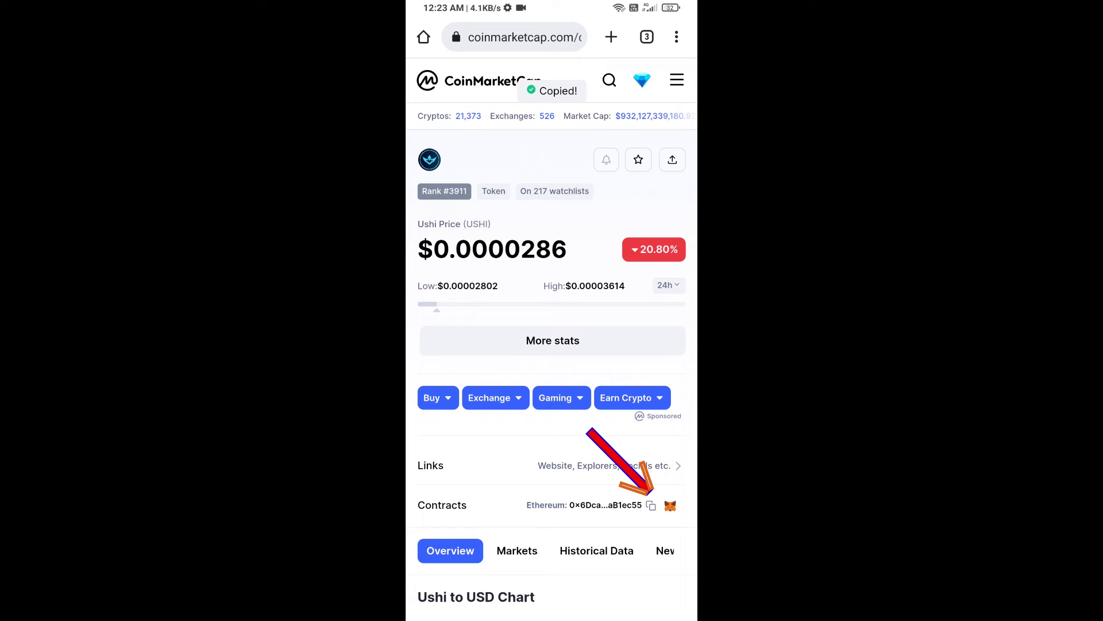
key("alt+Tab")
left_click(604, 371)
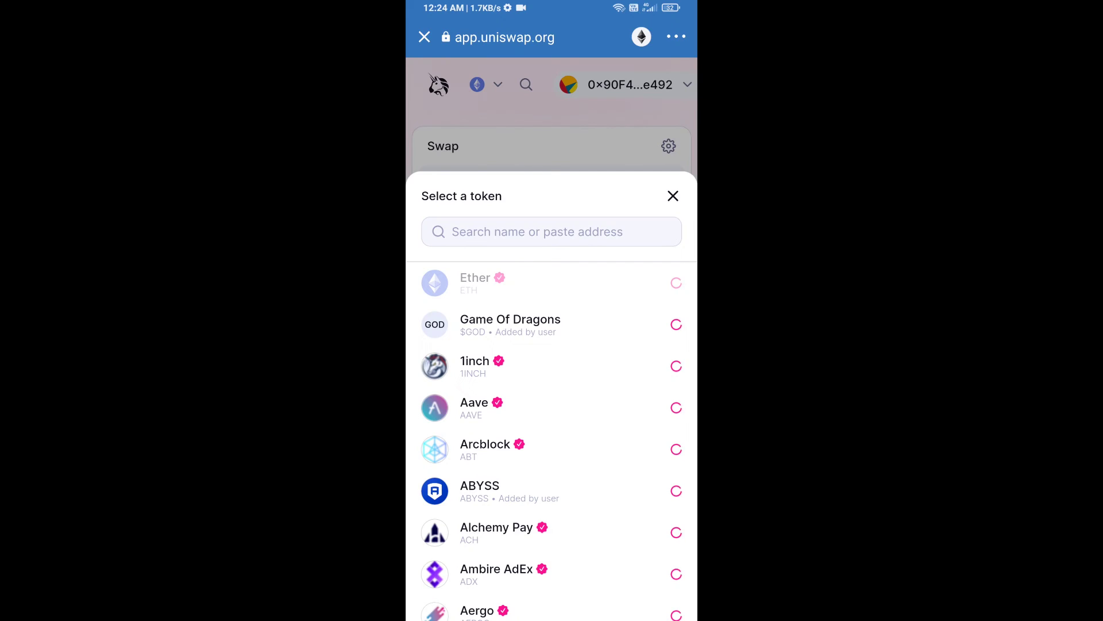
Paste the Ushi contract address into token search, pick Ushi, and accept the unverified warning
left_click(551, 231)
left_click(443, 200)
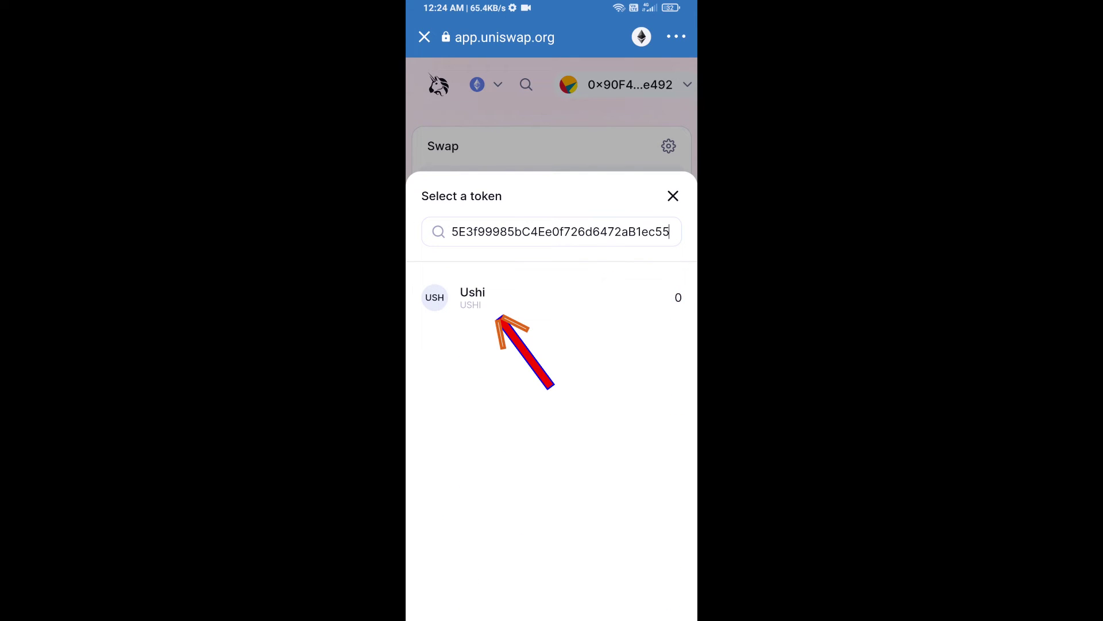
left_click(472, 296)
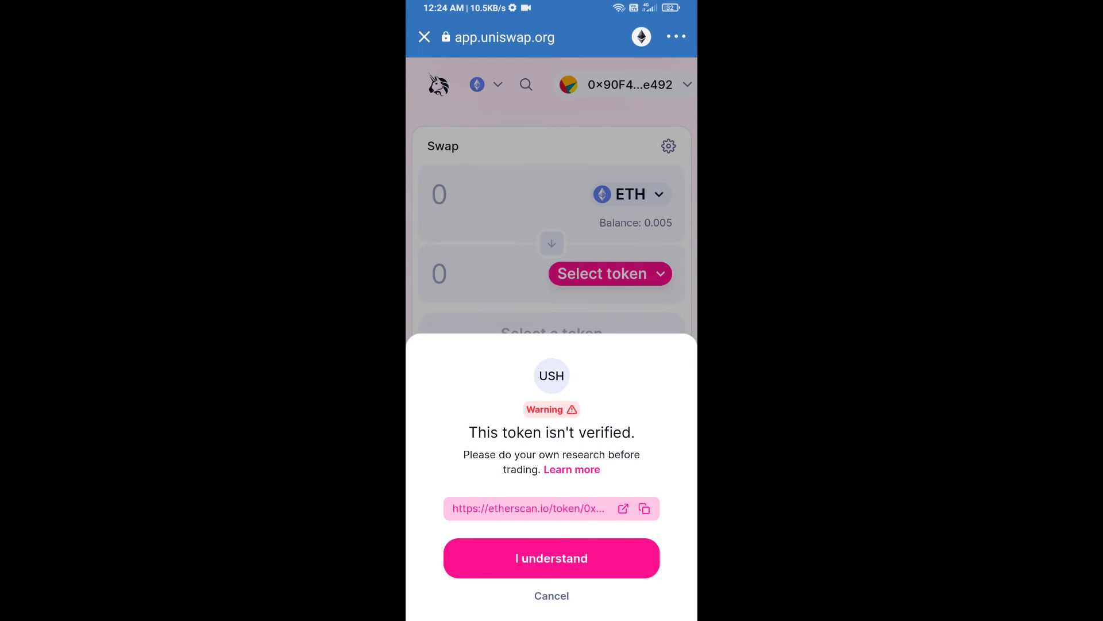
left_click(552, 557)
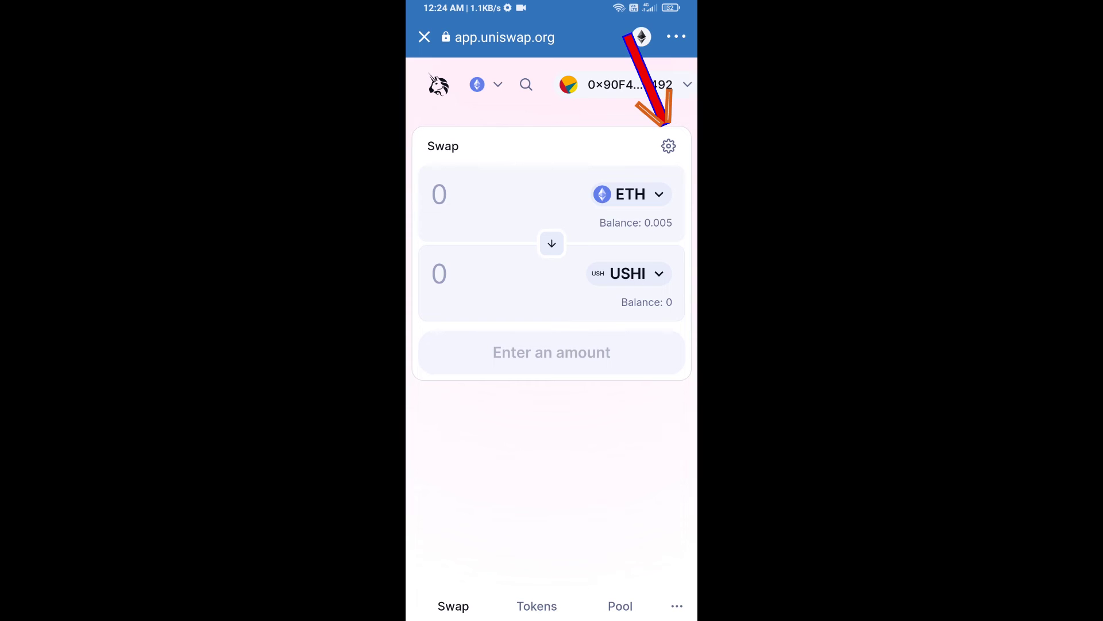
Replace the 5.00% slippage tolerance with 6% in Uniswap's swap settings
left_click(669, 146)
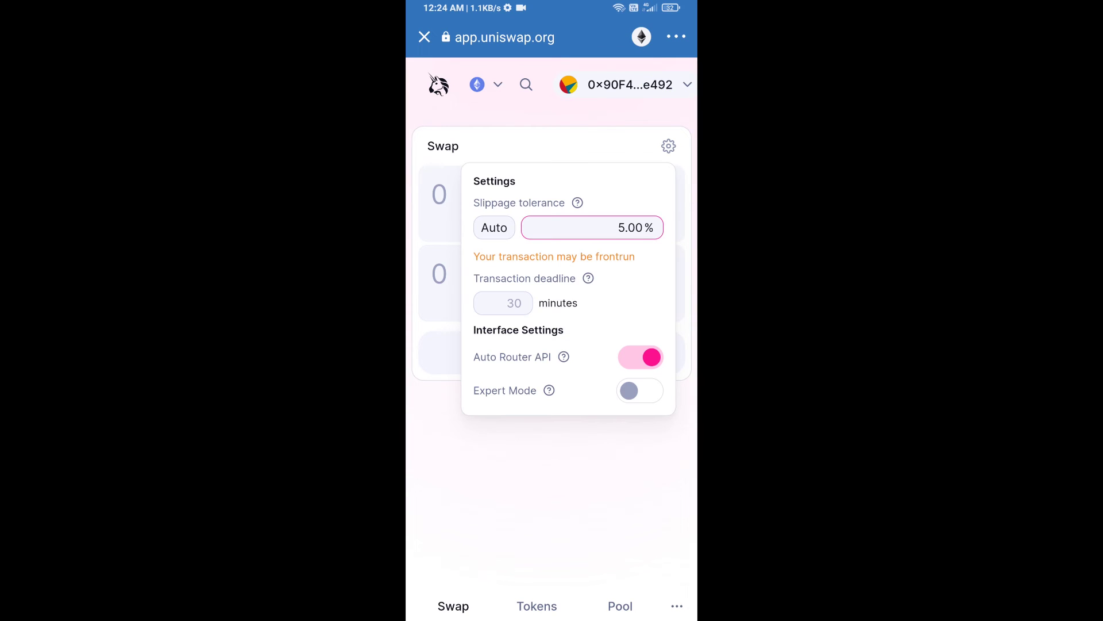
left_click(592, 227)
key("BackSpace")
key("BackSpace")
key("BackSpace")
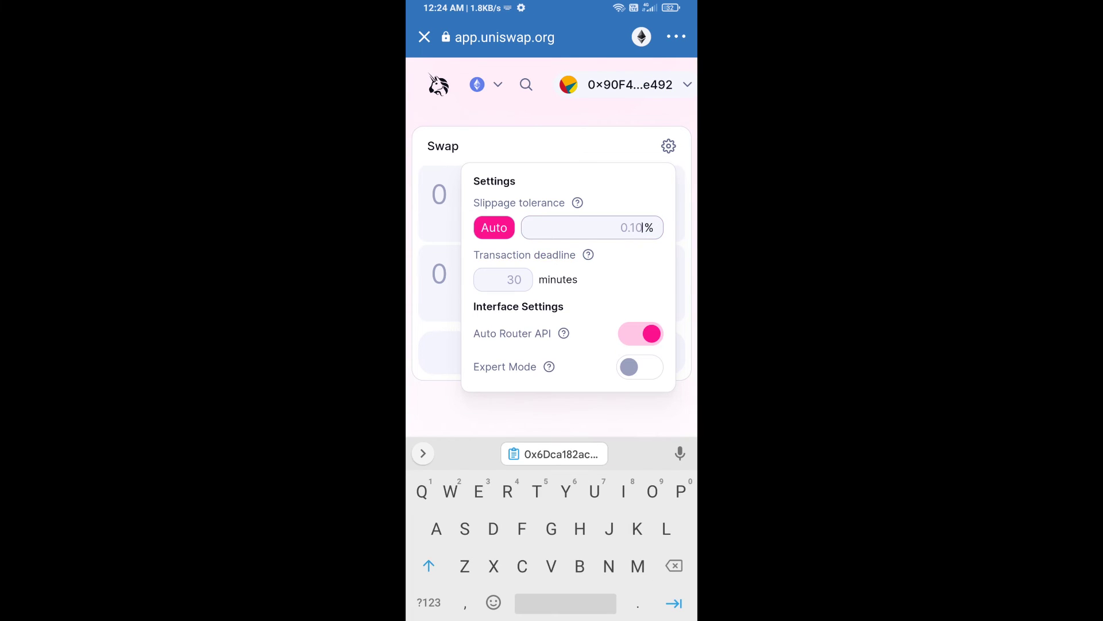
left_click(428, 602)
type("6")
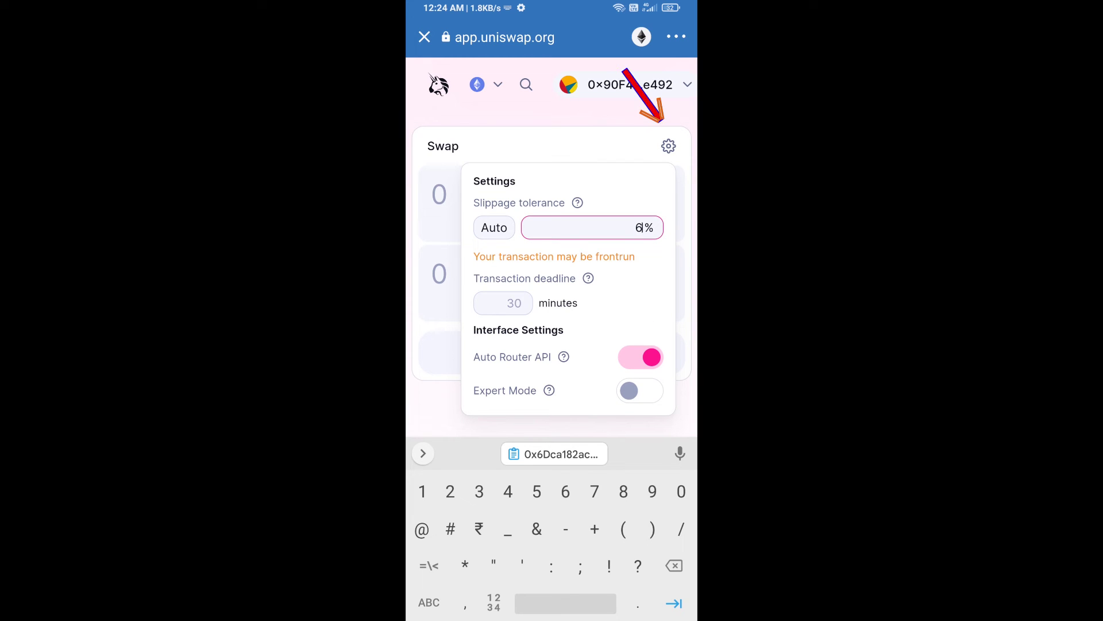
left_click(552, 112)
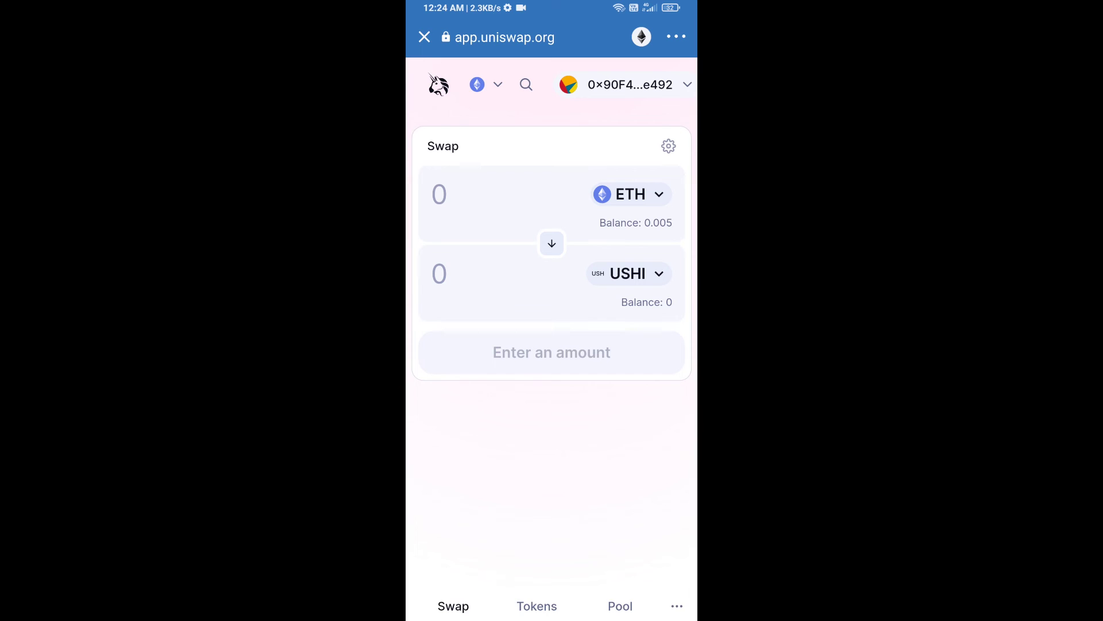
Enter 100 USHI as the amount to receive and bring up the Confirm Swap summary
left_click(483, 273)
type("100")
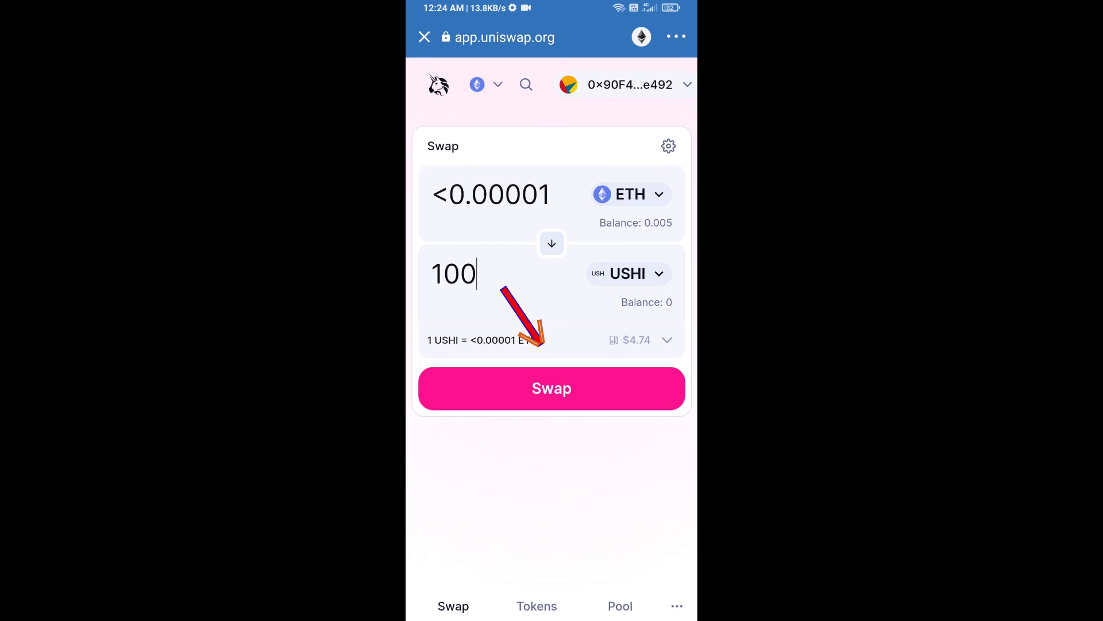
left_click(551, 388)
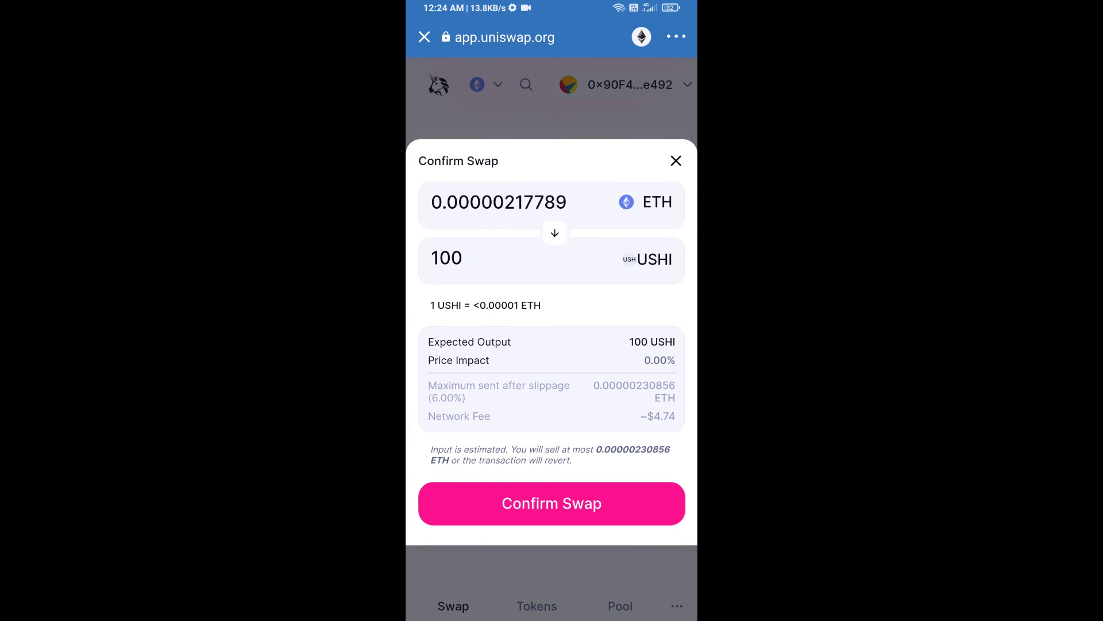